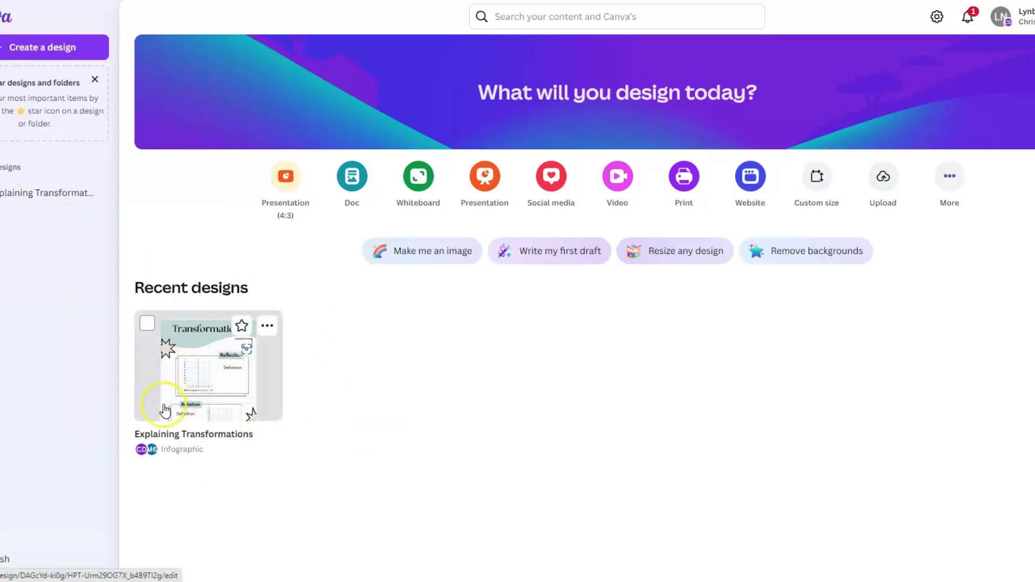
Search the template gallery for 'fractions' and browse the results.
{"action": "left_click", "coordinate": [1, 107]}
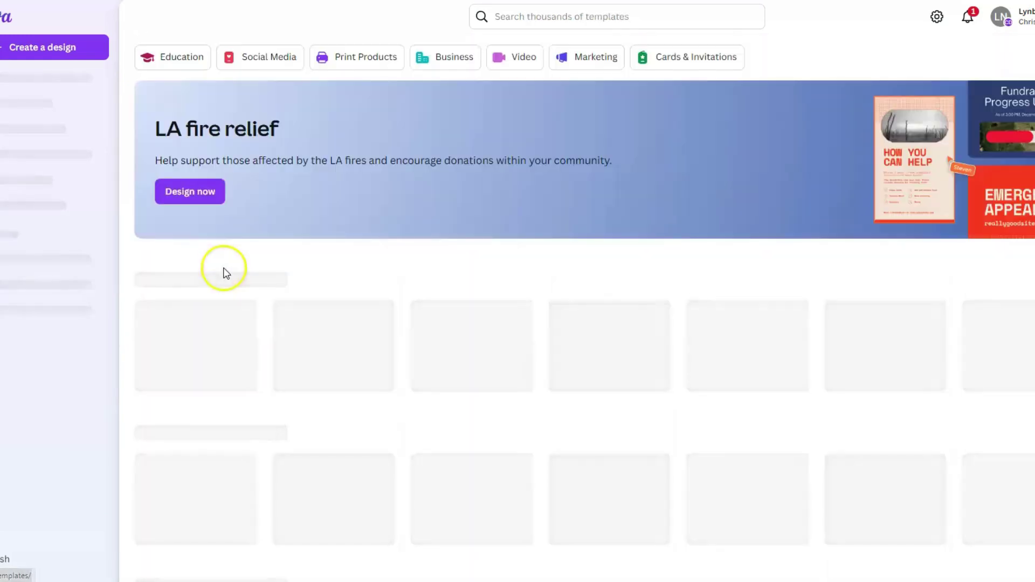
{"action": "left_click", "coordinate": [596, 16]}
{"action": "type", "text": "fra"}
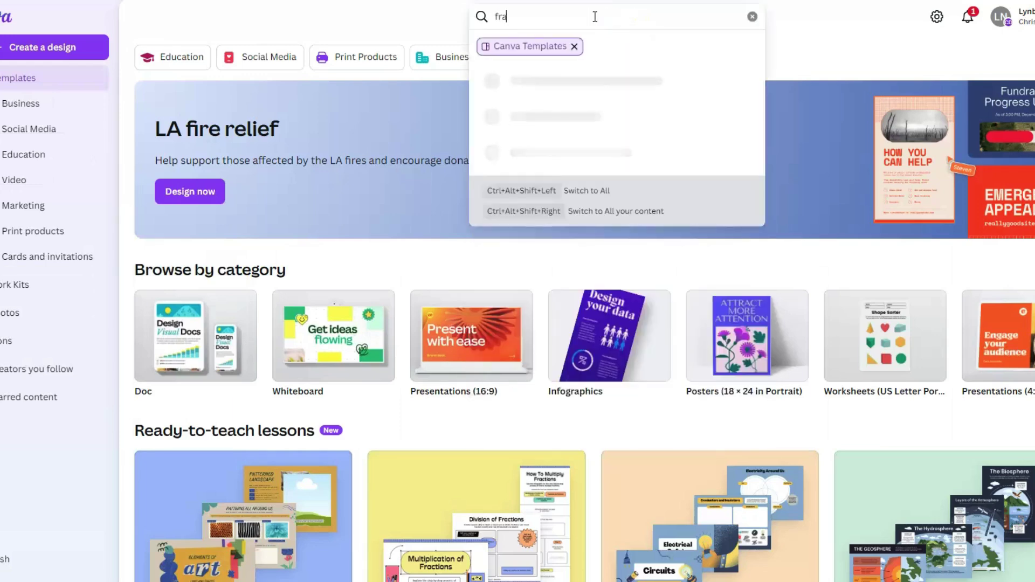
{"action": "type", "text": "ctions"}
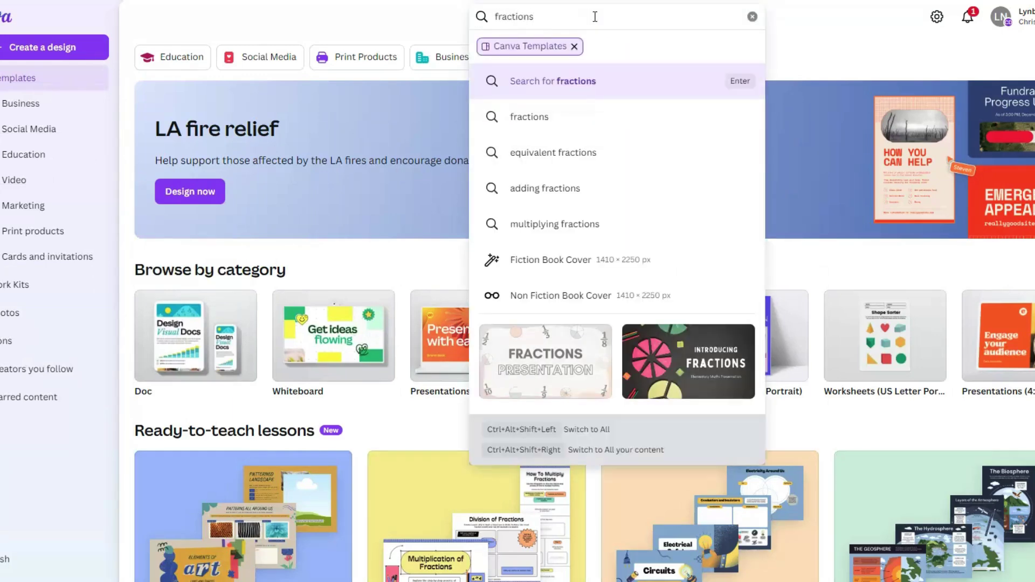
{"action": "key", "text": "Return"}
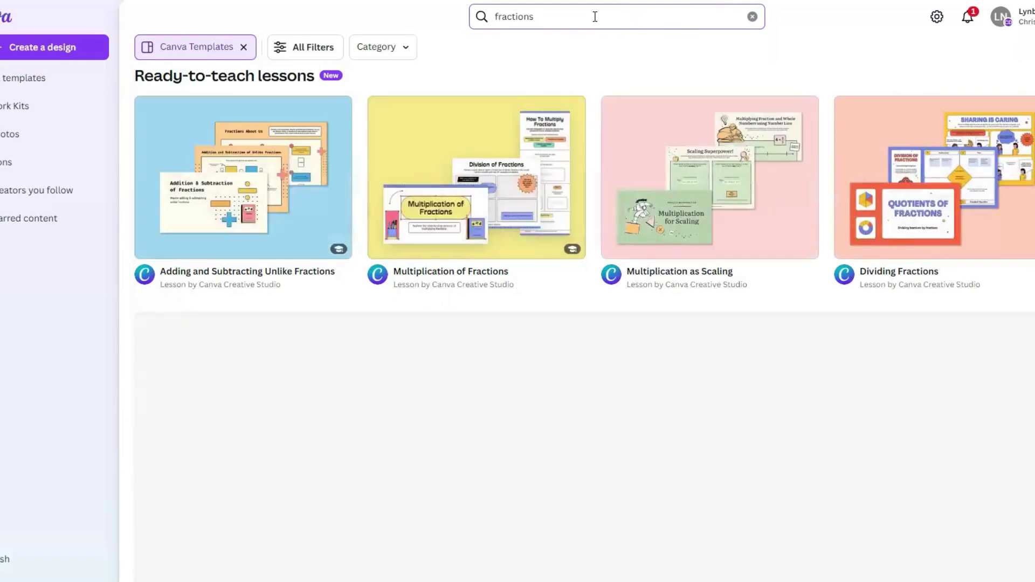
{"action": "scroll", "coordinate": [578, 126], "scroll_direction": "down", "scroll_amount": 3}
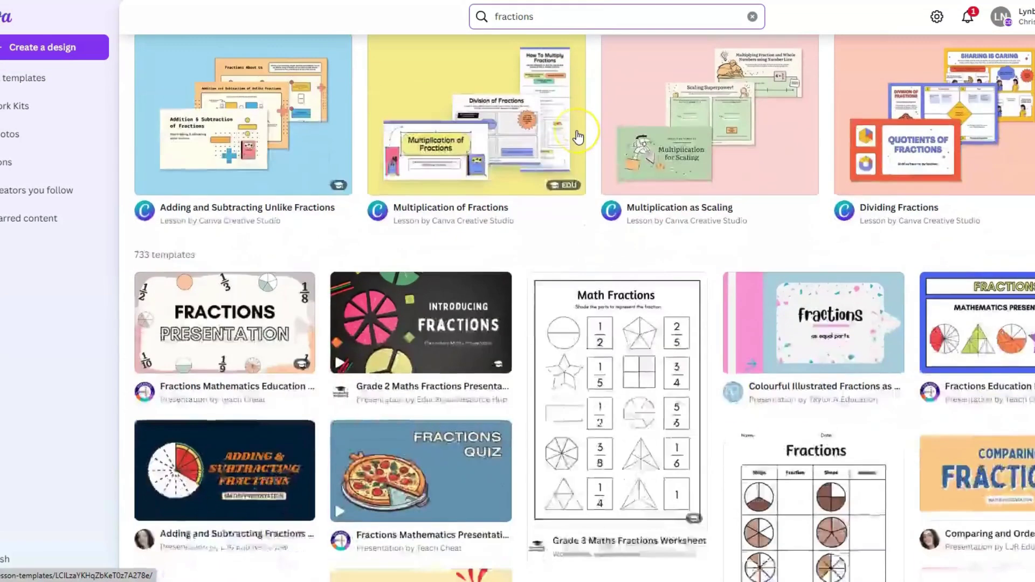
{"action": "scroll", "coordinate": [565, 138], "scroll_direction": "down", "scroll_amount": 3}
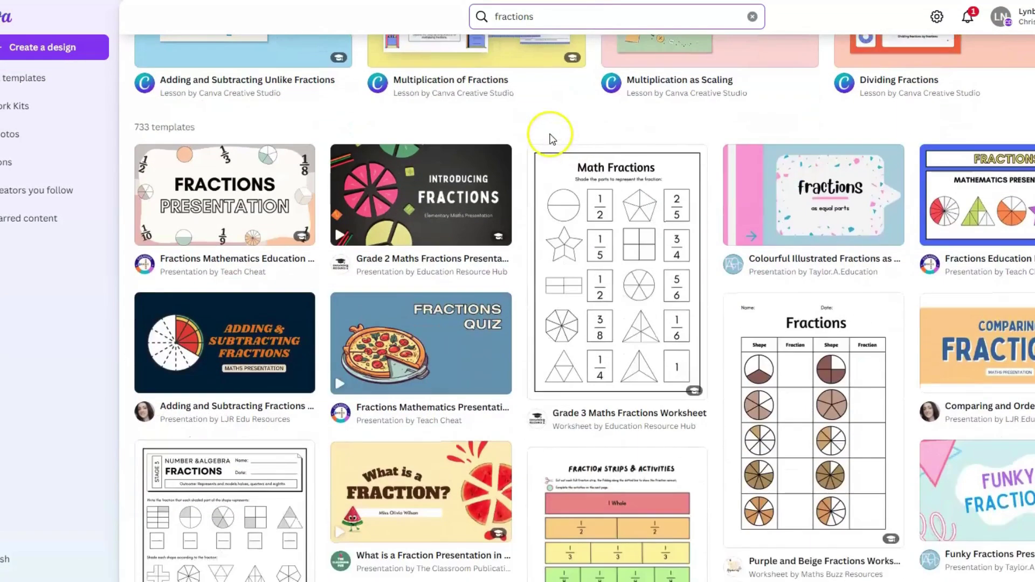
{"action": "scroll", "coordinate": [508, 196], "scroll_direction": "down", "scroll_amount": 3}
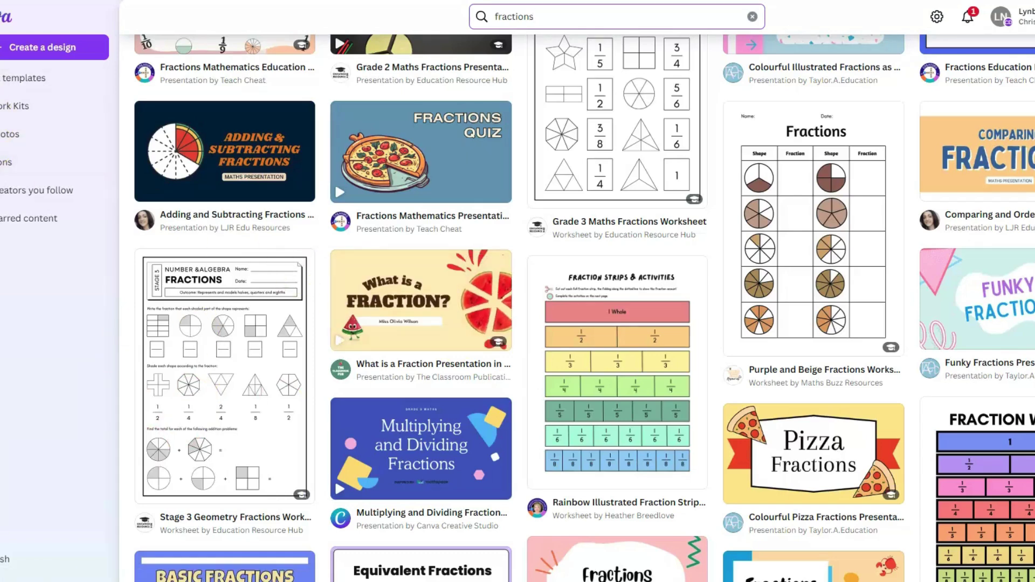
Back on the home page, open the Explaining Transformations design and zoom to about 62%.
{"action": "key", "text": "alt+Left"}
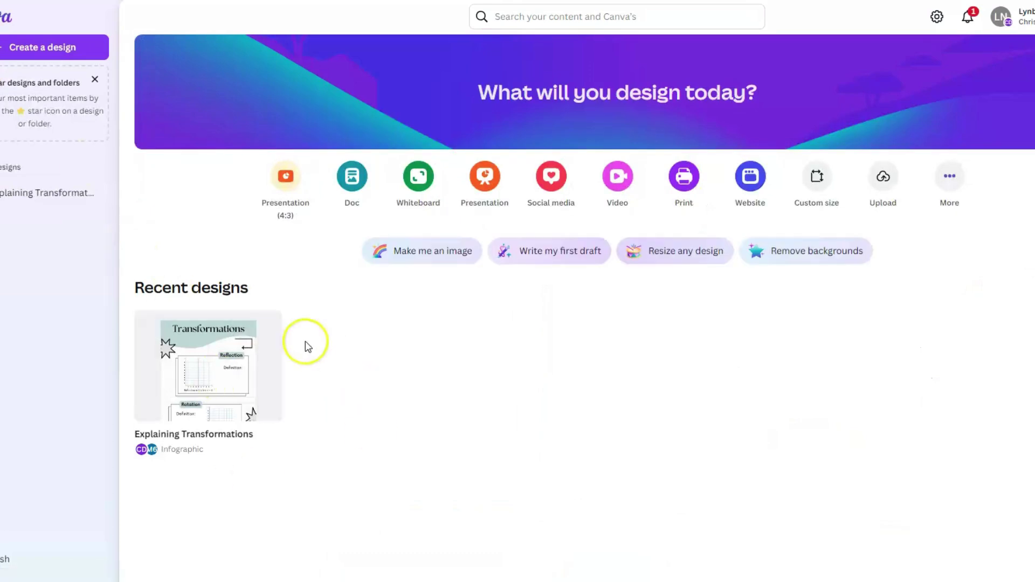
{"action": "left_click", "coordinate": [186, 380]}
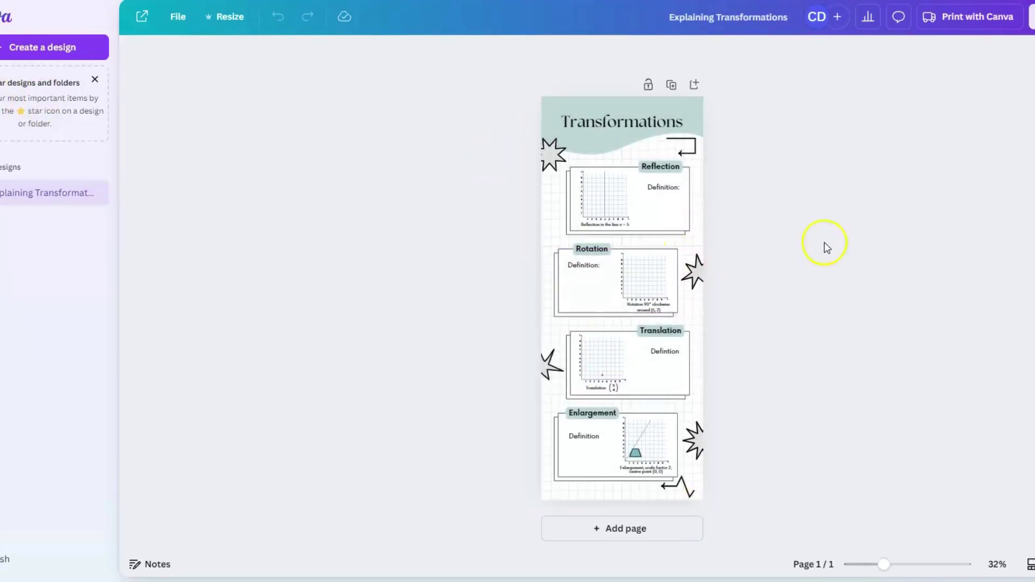
{"action": "left_click_drag", "start_coordinate": [883, 565], "coordinate": [903, 564]}
{"action": "scroll", "coordinate": [965, 366], "scroll_direction": "up", "scroll_amount": 3}
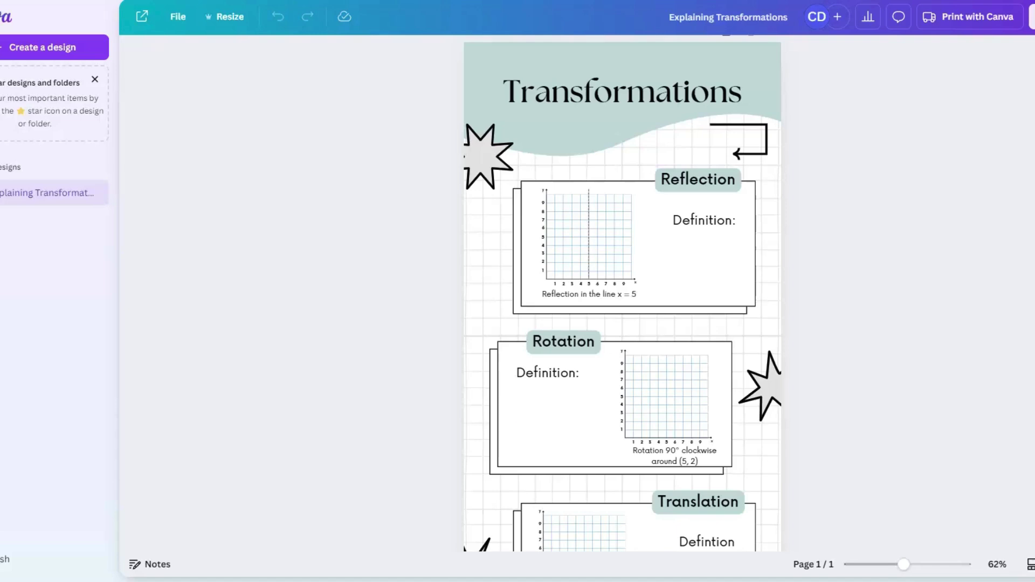
Share the design as an assignment, with students submitting in Canva as new designs.
{"action": "left_click", "coordinate": [1031, 17]}
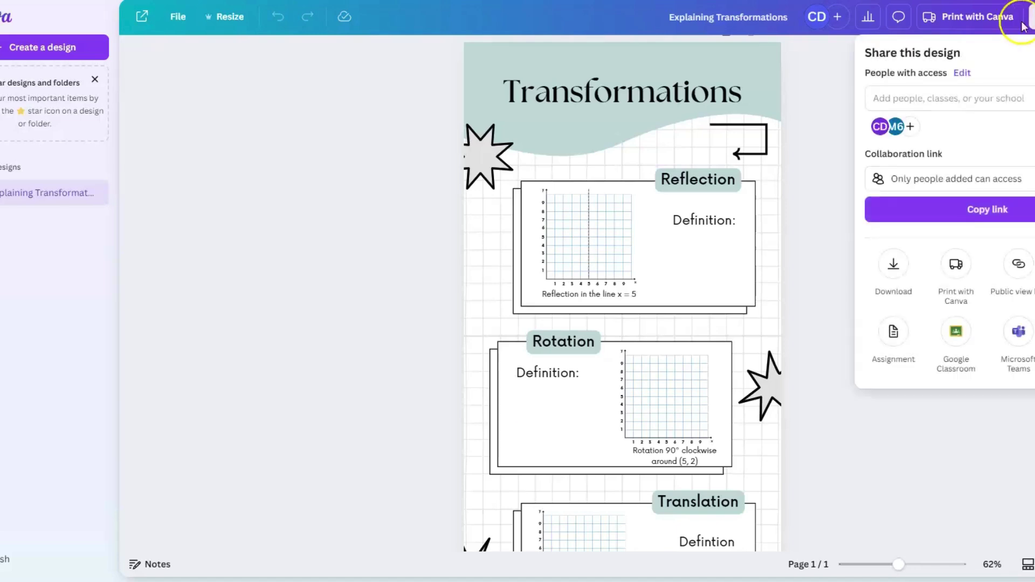
{"action": "left_click", "coordinate": [960, 107]}
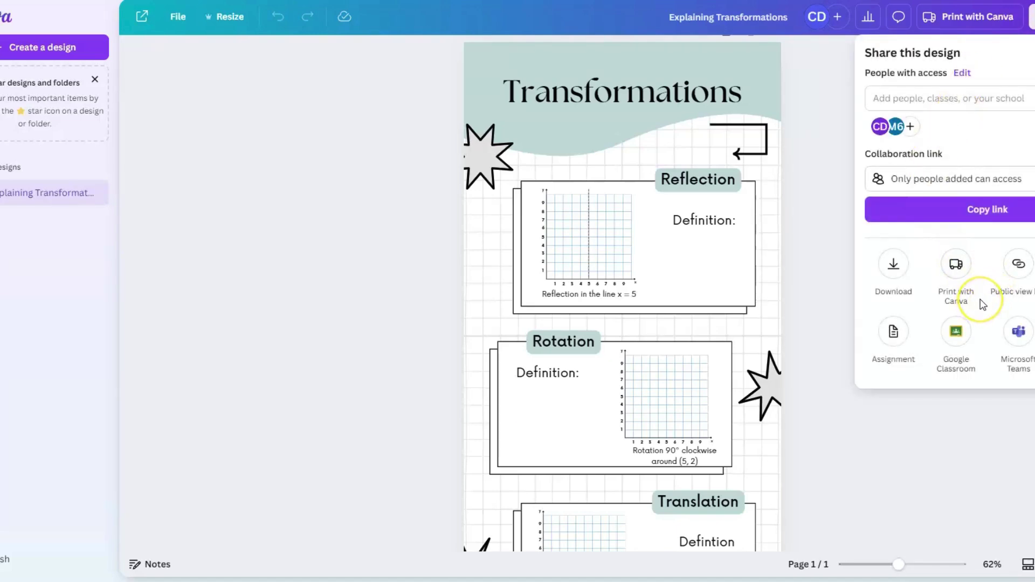
{"action": "left_click", "coordinate": [895, 347]}
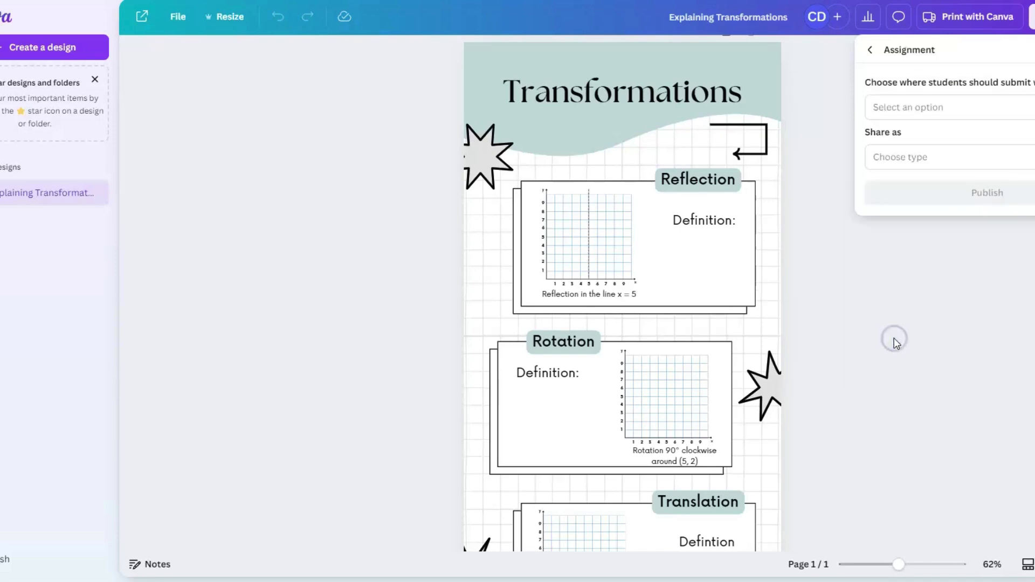
{"action": "left_click", "coordinate": [900, 107]}
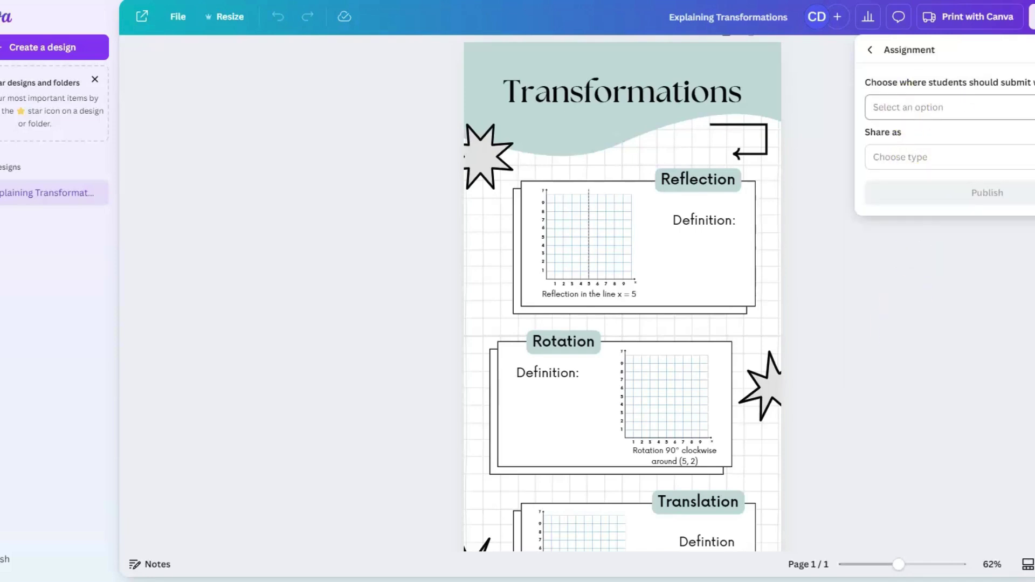
{"action": "left_click", "coordinate": [962, 110]}
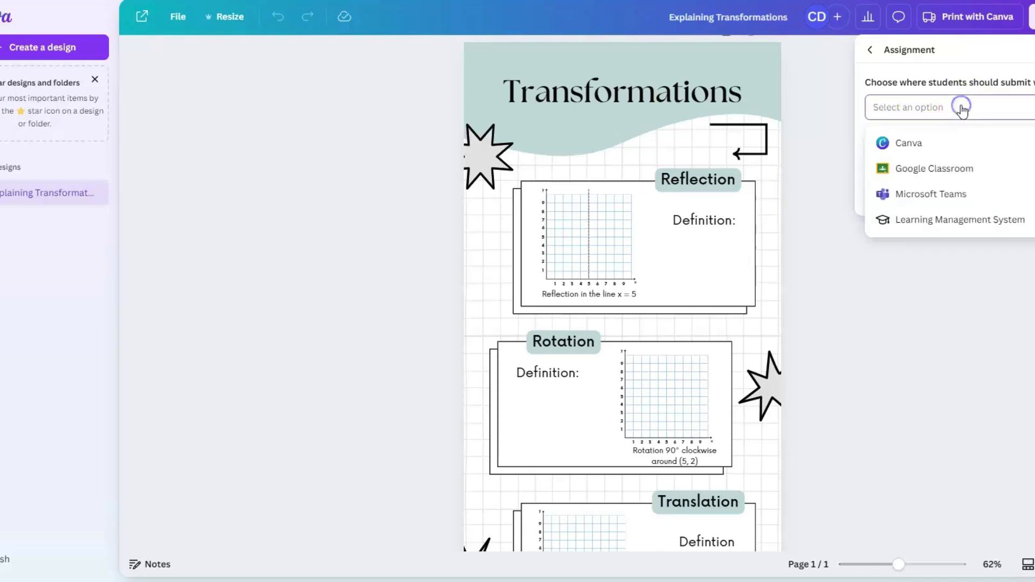
{"action": "left_click", "coordinate": [918, 147]}
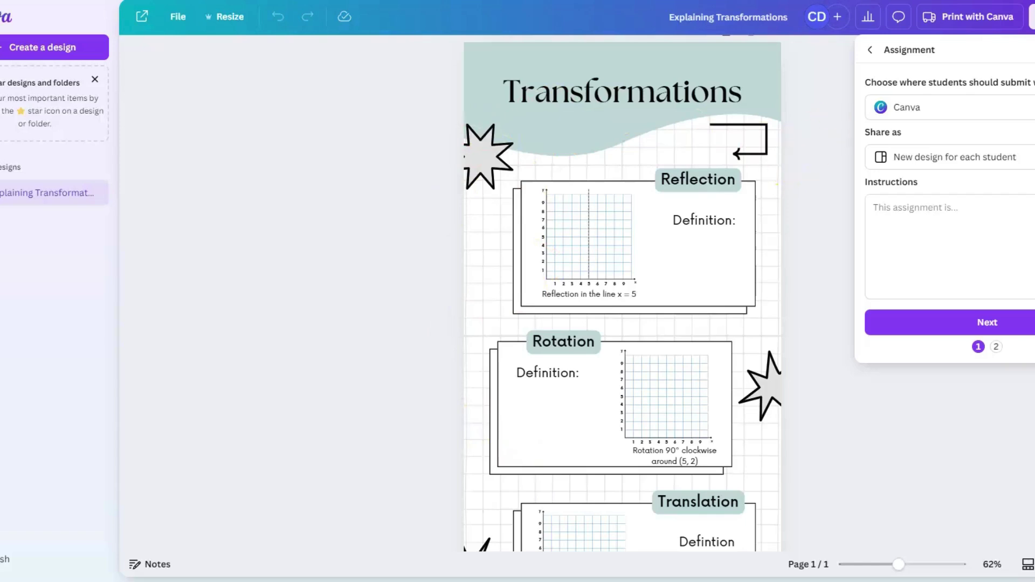
Paste the prepared completion instructions into the assignment's Instructions box and continue.
{"action": "left_click", "coordinate": [911, 210]}
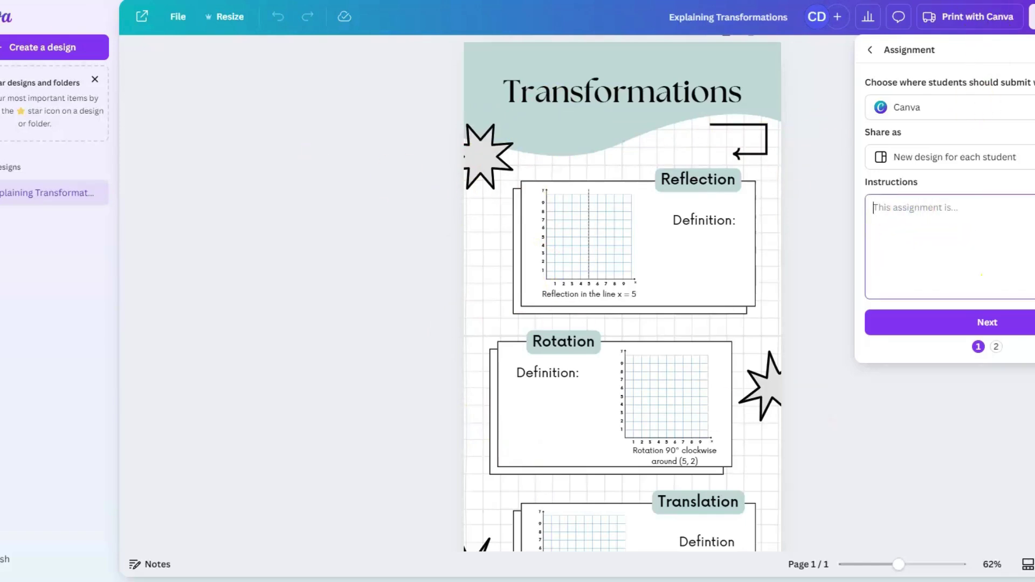
{"action": "key", "text": "ctrl+v"}
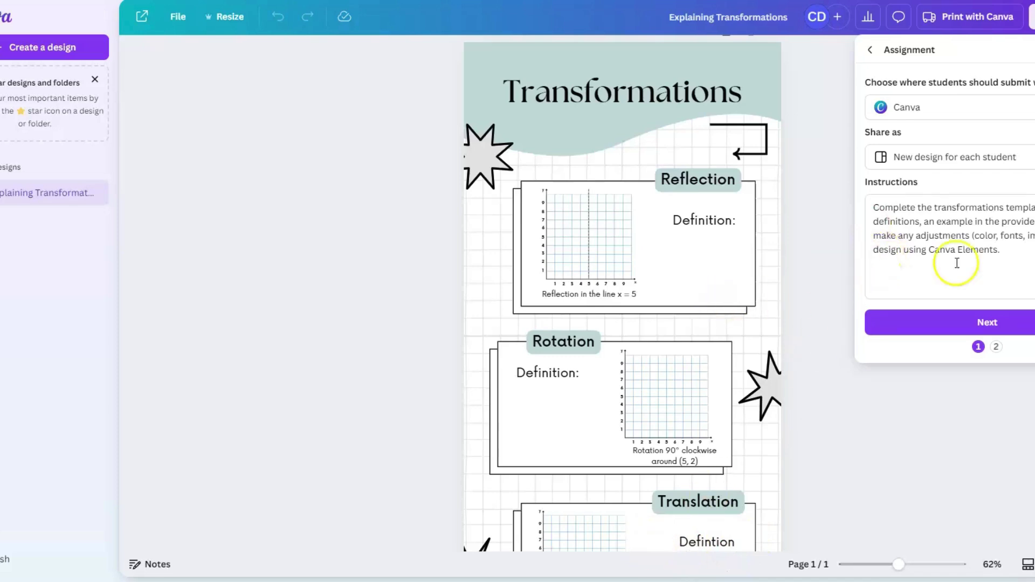
{"action": "left_click", "coordinate": [1001, 325]}
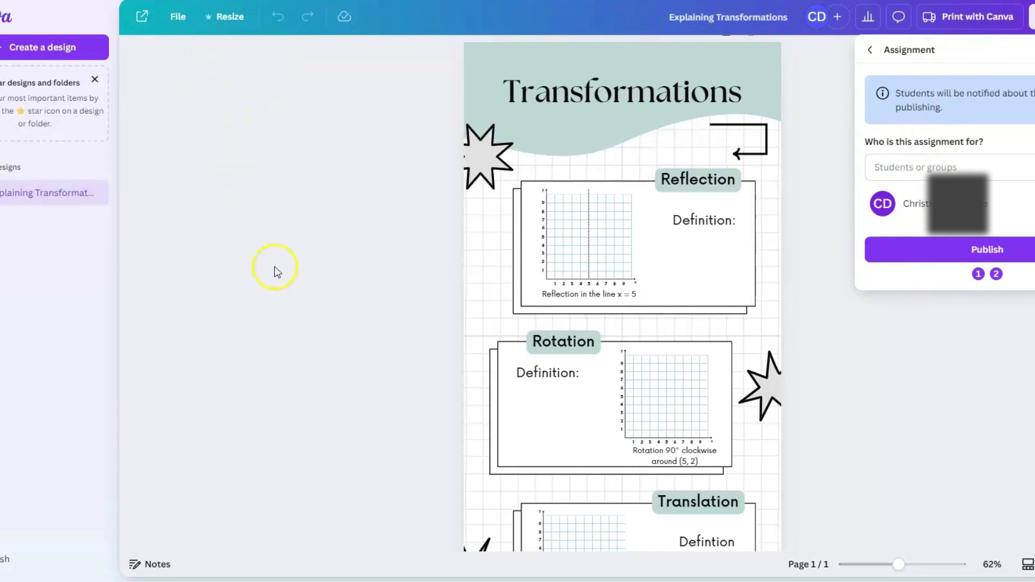
Search 'math', assign the design to the Math 6 [73] class, and publish it.
{"action": "left_click", "coordinate": [919, 167]}
{"action": "type", "text": "mat"}
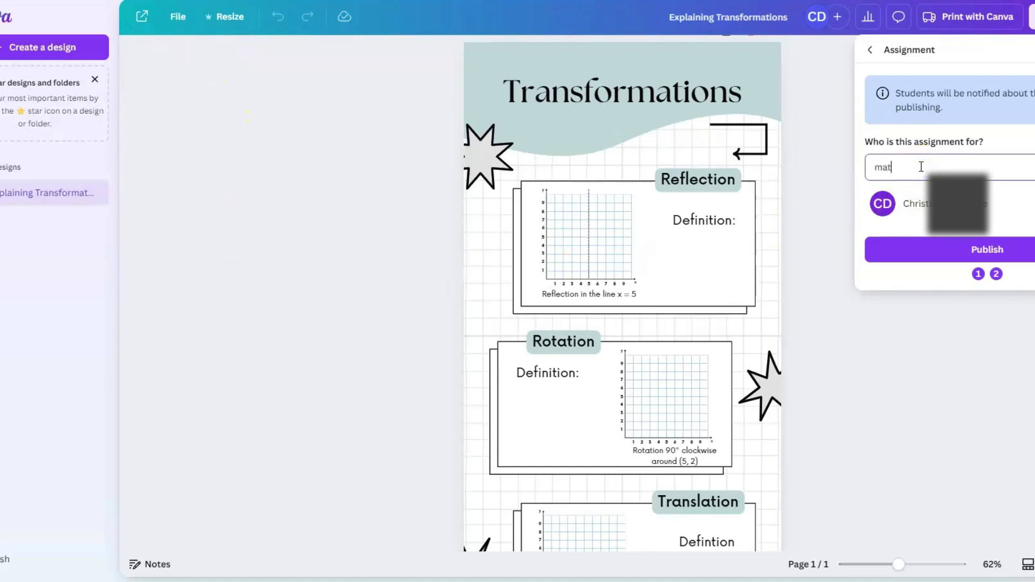
{"action": "type", "text": "h"}
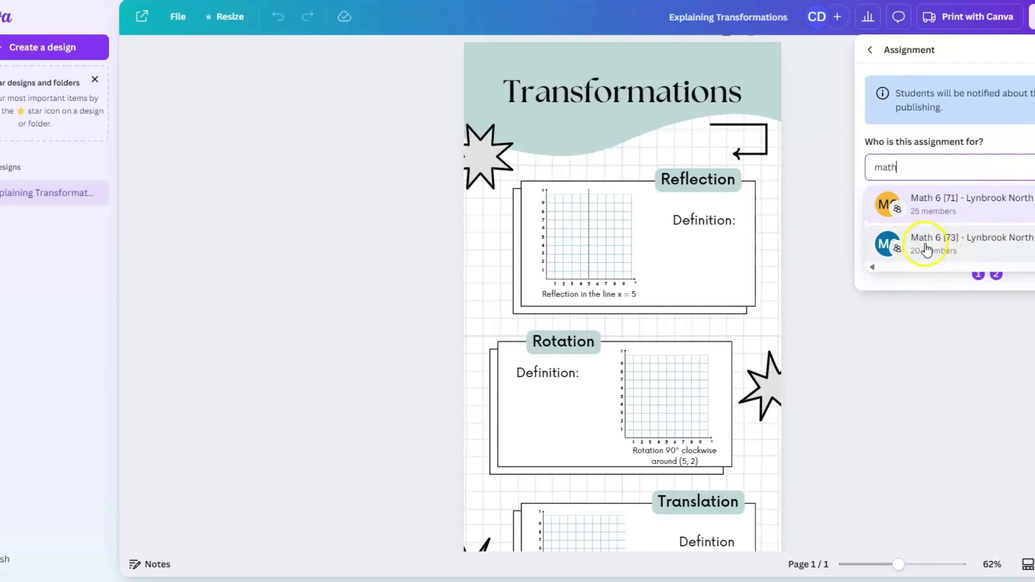
{"action": "left_click", "coordinate": [926, 249]}
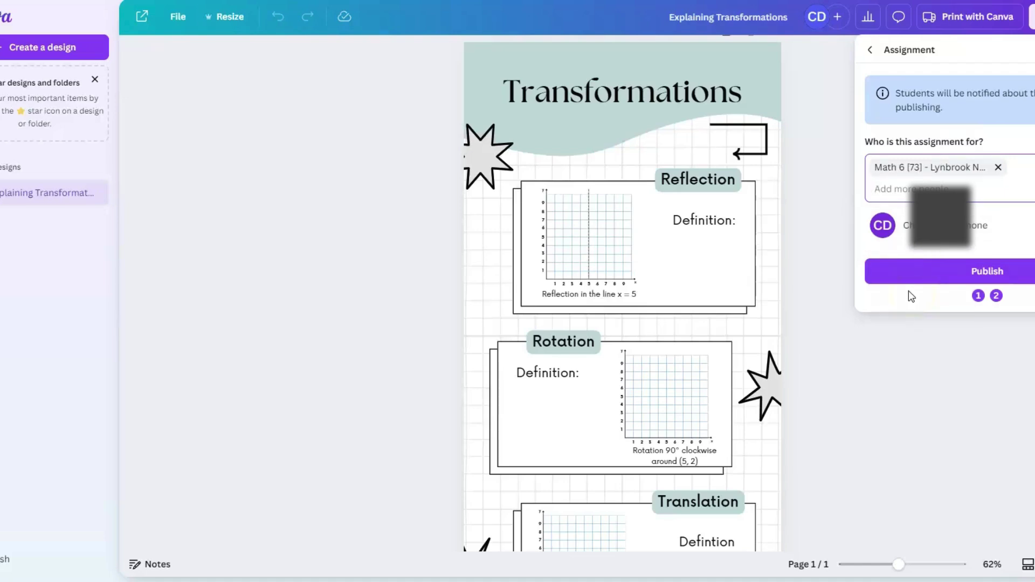
{"action": "left_click", "coordinate": [953, 272]}
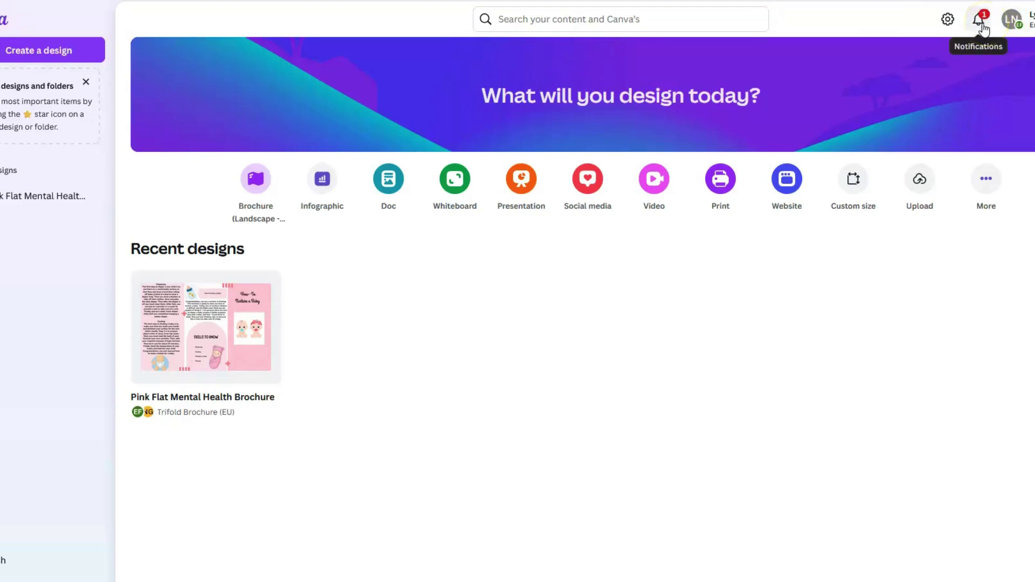
Check the notifications for the new Explaining Transformations assignment.
{"action": "left_click", "coordinate": [979, 22]}
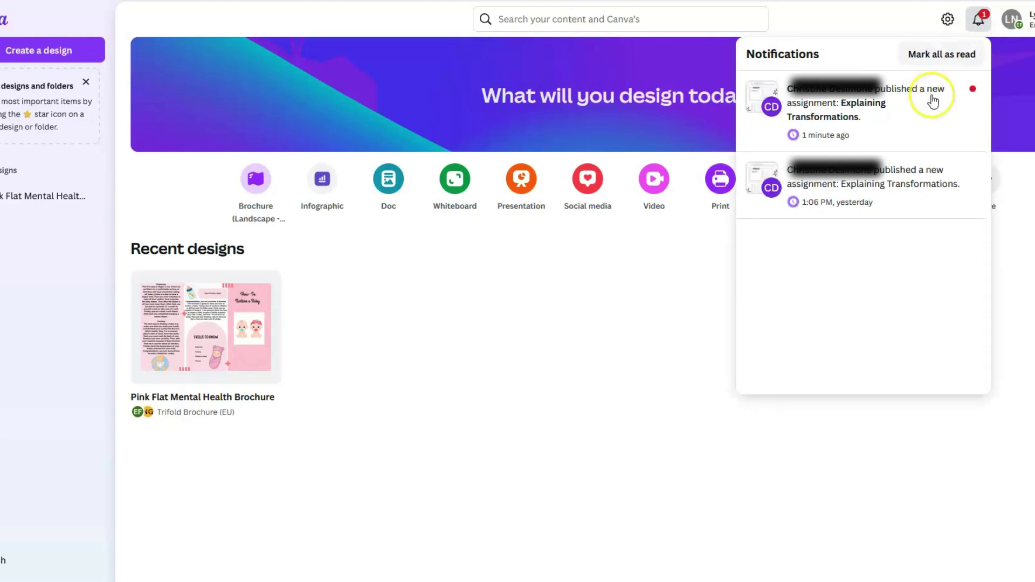
{"action": "mouse_move", "coordinate": [798, 105]}
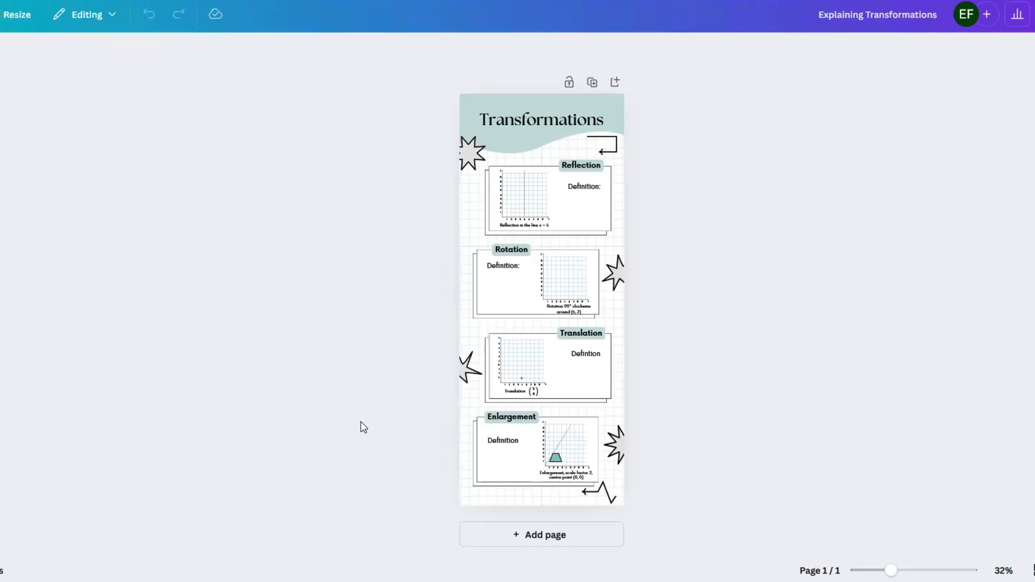
Zoom the infographic to 46% and change the header banner's fill to red.
{"action": "left_click", "coordinate": [346, 409]}
{"action": "left_click", "coordinate": [313, 345]}
{"action": "left_click_drag", "start_coordinate": [890, 570], "coordinate": [901, 570]}
{"action": "scroll", "coordinate": [889, 268], "scroll_direction": "up", "scroll_amount": 1}
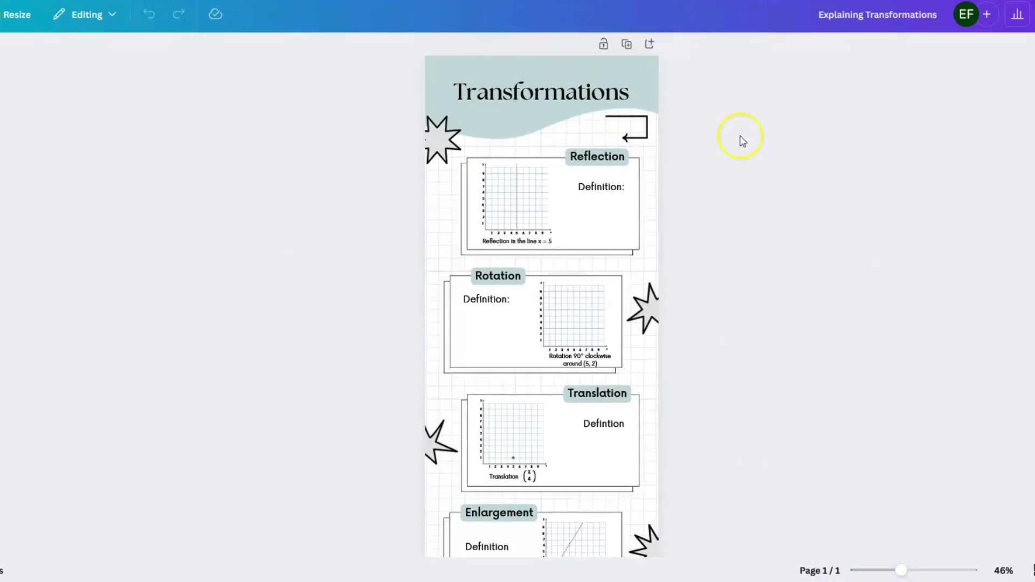
{"action": "left_click", "coordinate": [488, 112]}
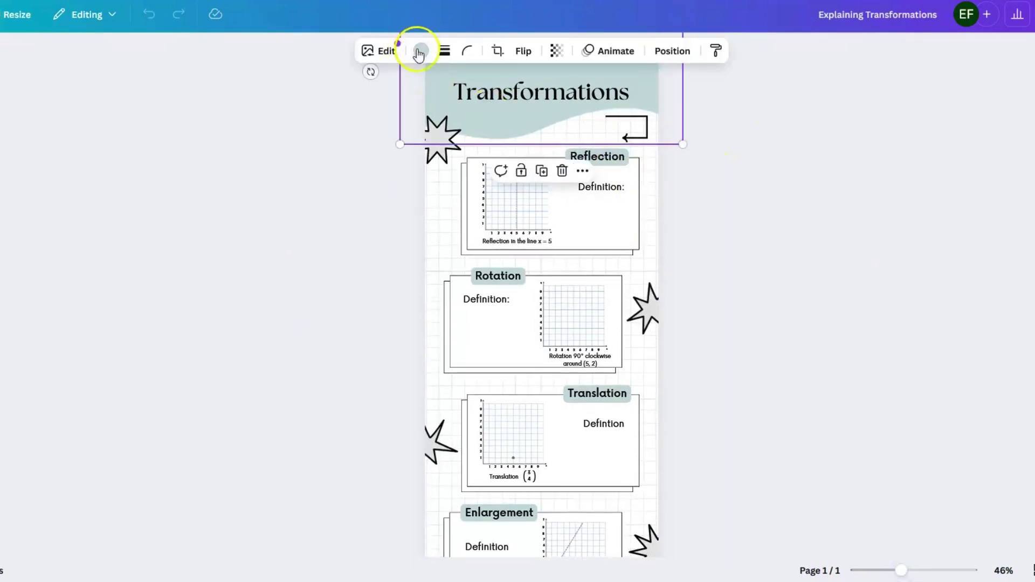
{"action": "left_click", "coordinate": [421, 50]}
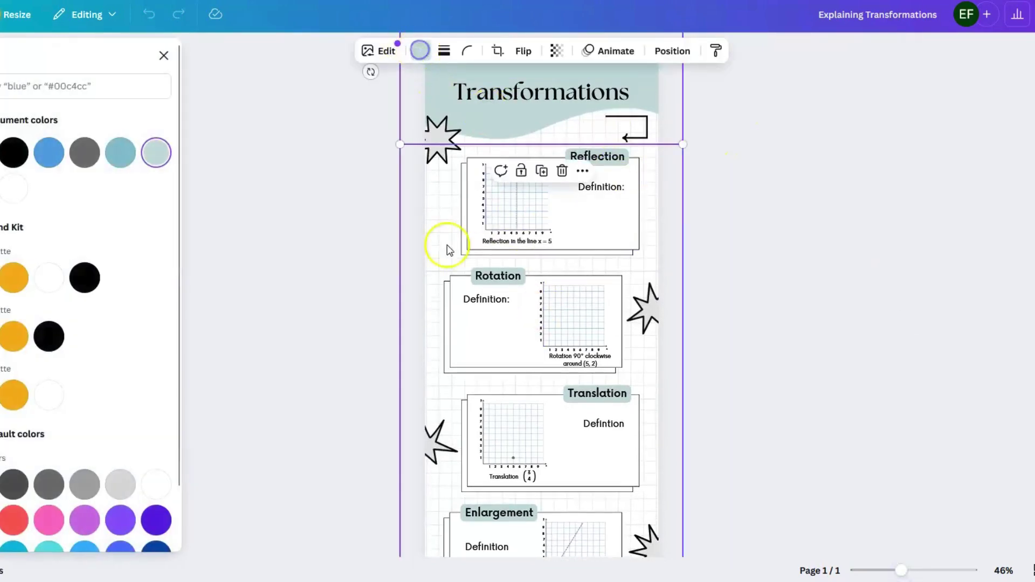
{"action": "left_click", "coordinate": [13, 520]}
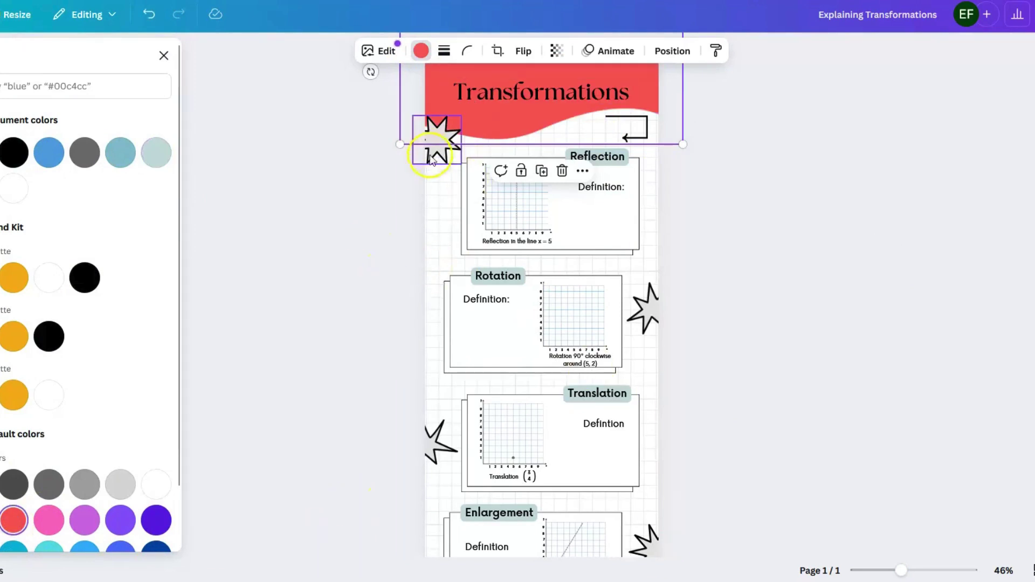
Fill the Reflection box with dark grey.
{"action": "left_click", "coordinate": [596, 227]}
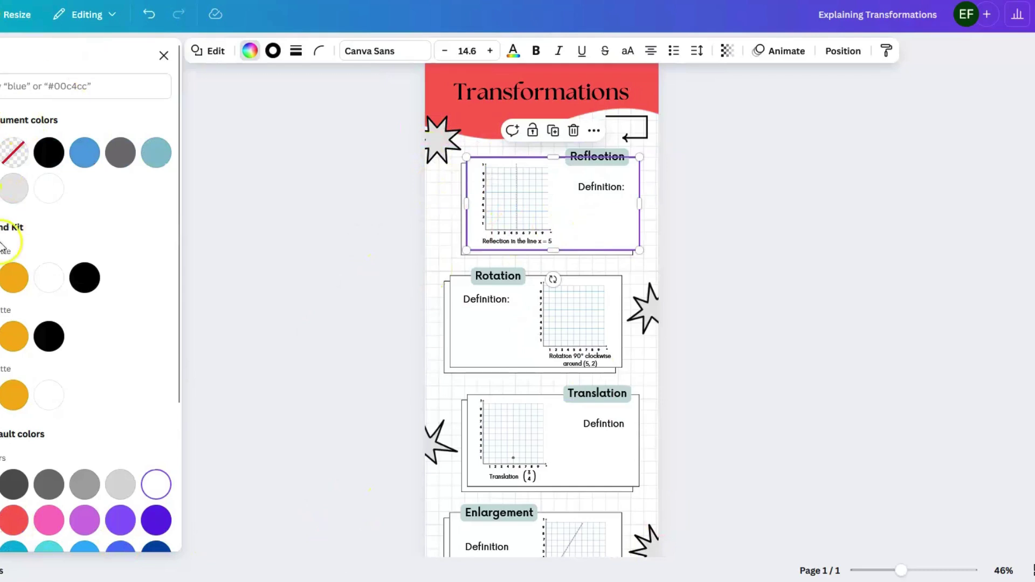
{"action": "left_click", "coordinate": [49, 484]}
{"action": "left_click", "coordinate": [823, 276]}
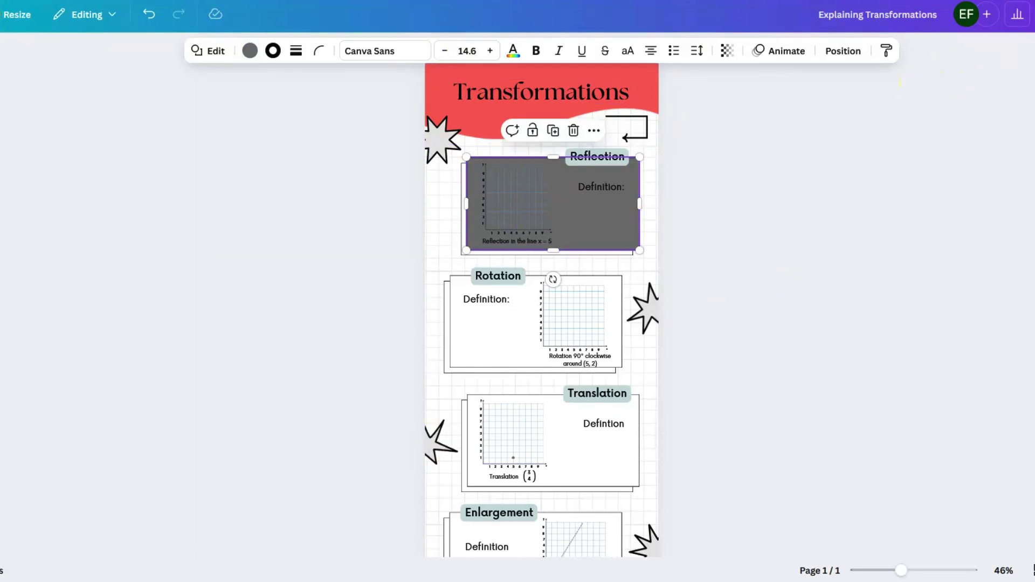
Send the edited design to the class teacher for review.
{"action": "left_click", "coordinate": [1033, 15]}
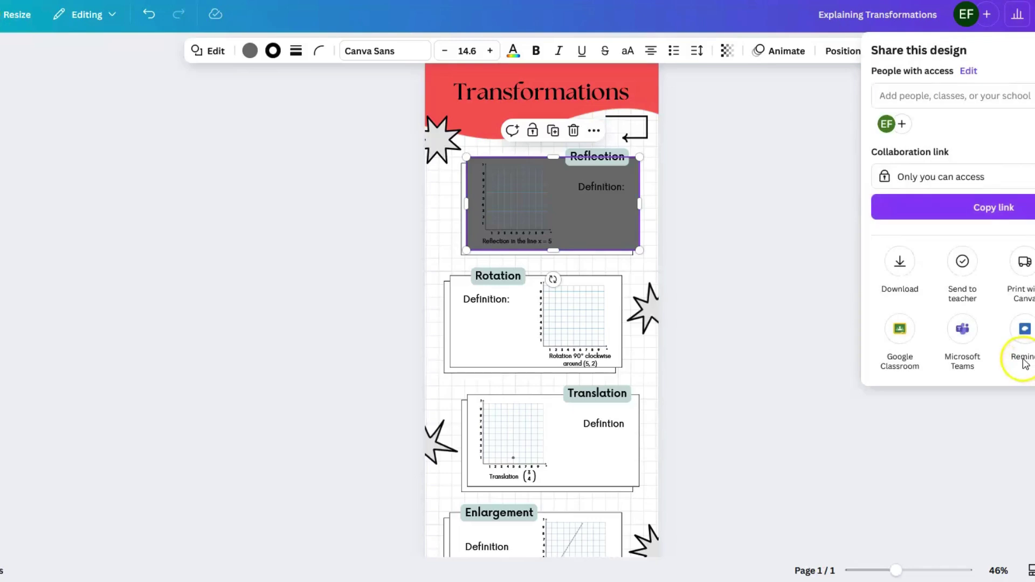
{"action": "left_click", "coordinate": [962, 274]}
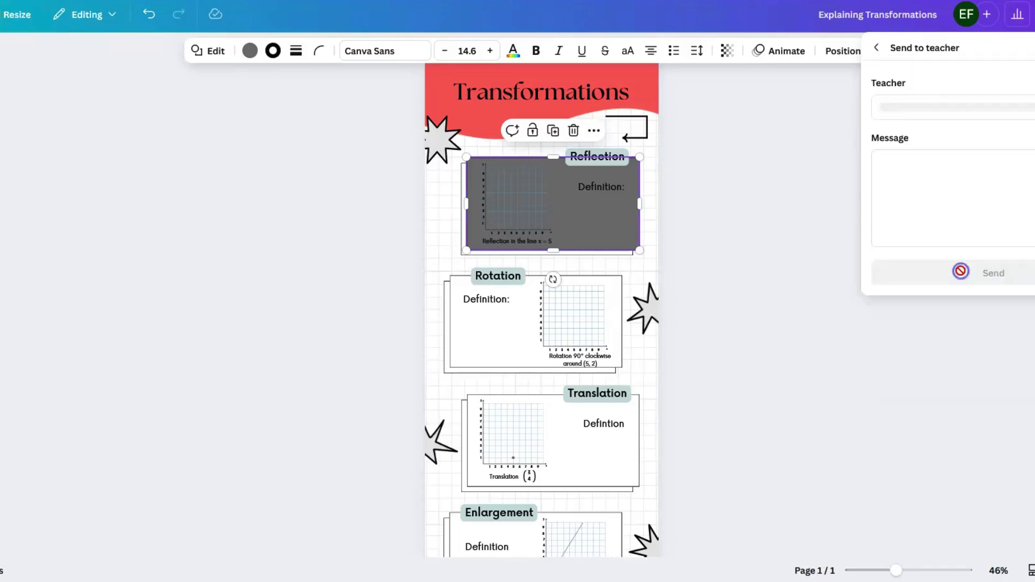
{"action": "left_click", "coordinate": [936, 112]}
{"action": "type", "text": "desim"}
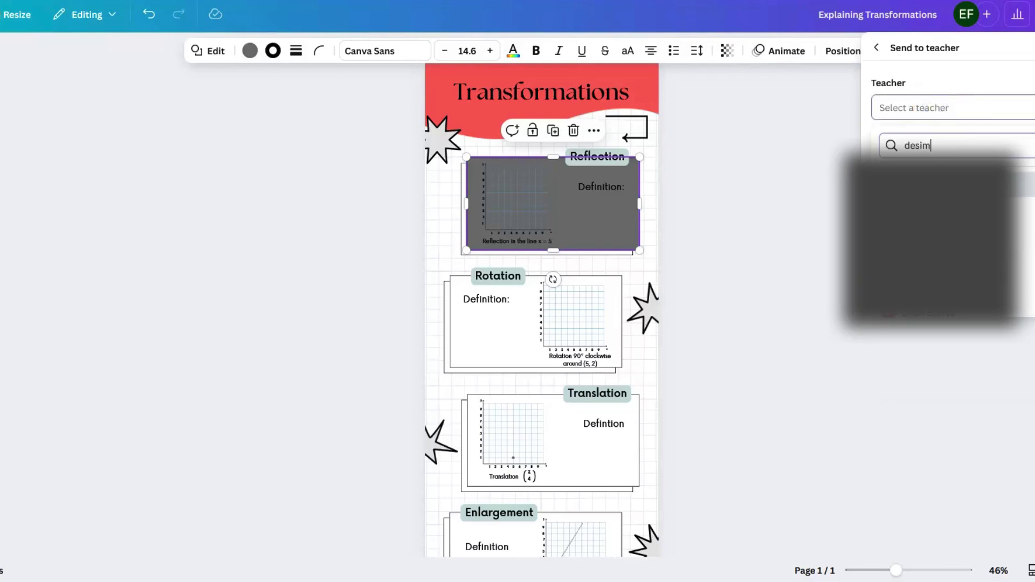
{"action": "left_click", "coordinate": [913, 208]}
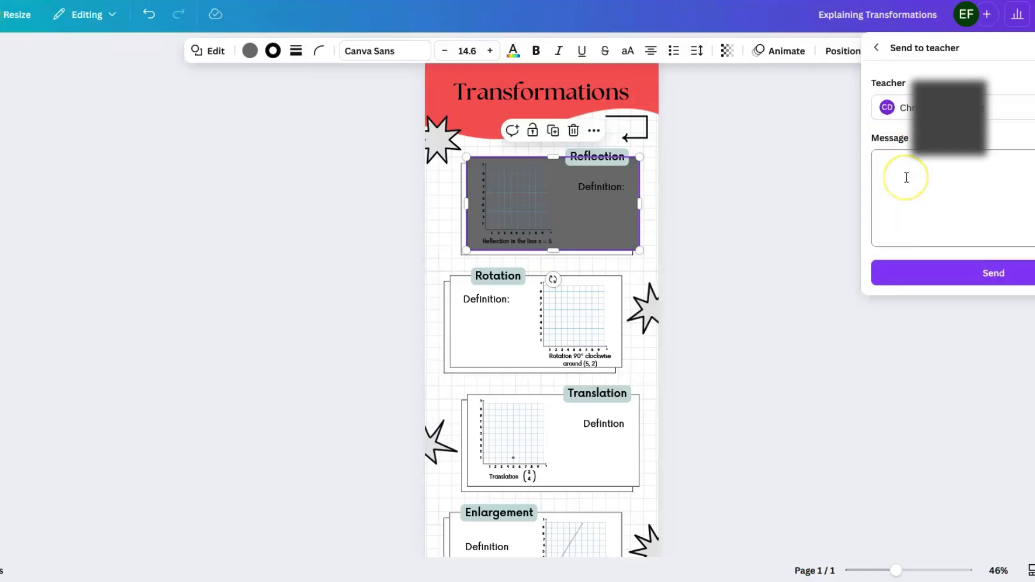
{"action": "left_click", "coordinate": [906, 170]}
{"action": "left_click", "coordinate": [996, 276]}
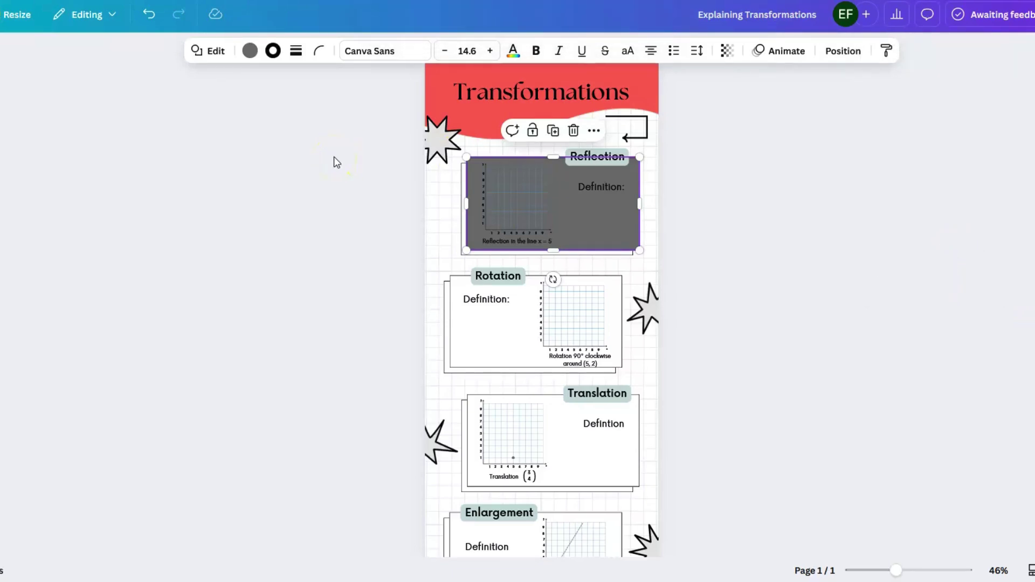
{"action": "left_click", "coordinate": [814, 186]}
{"action": "left_click", "coordinate": [224, 50]}
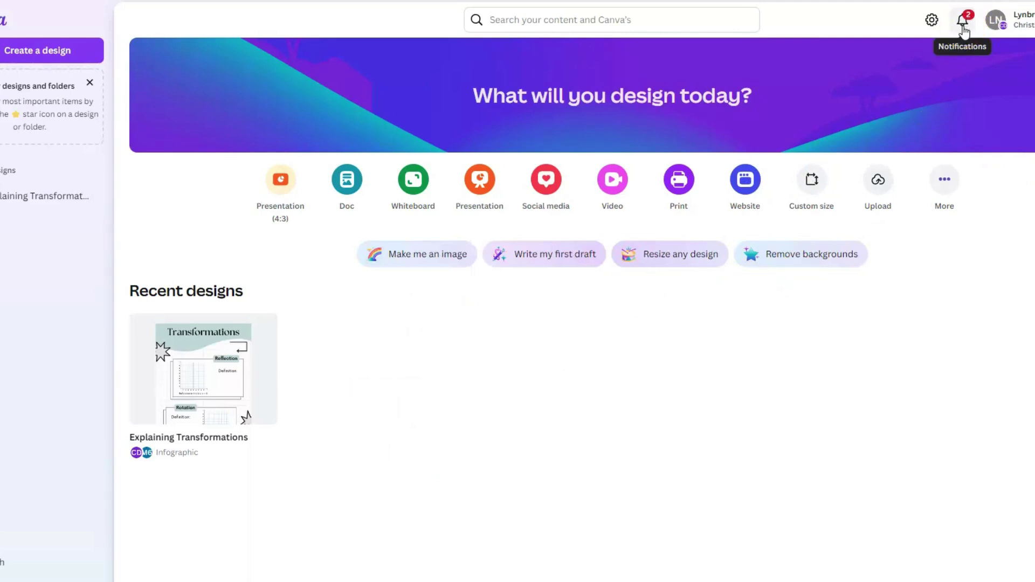
Check the review notification, then go to the Classwork assignments page.
{"action": "left_click", "coordinate": [963, 22]}
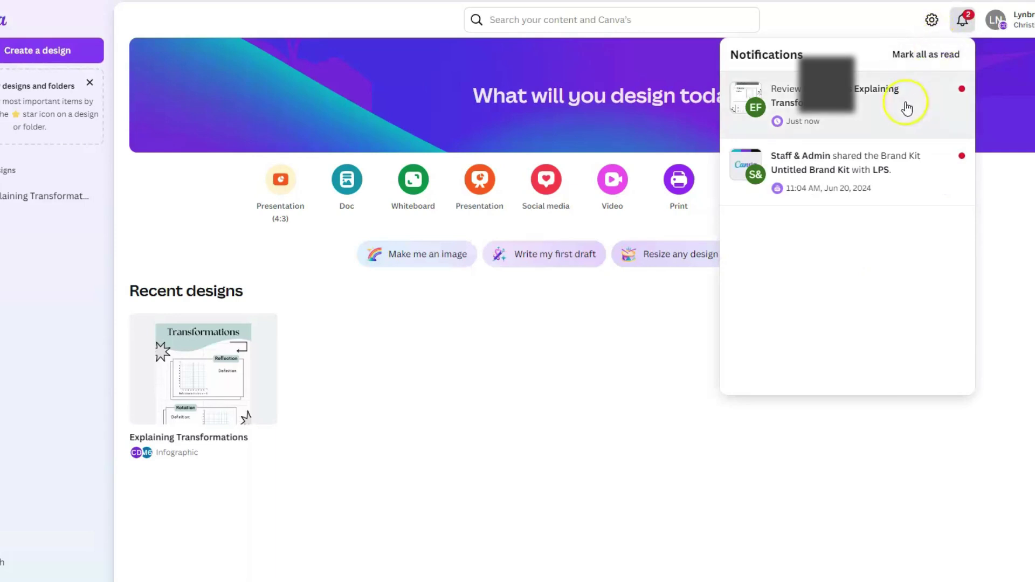
{"action": "mouse_move", "coordinate": [787, 121]}
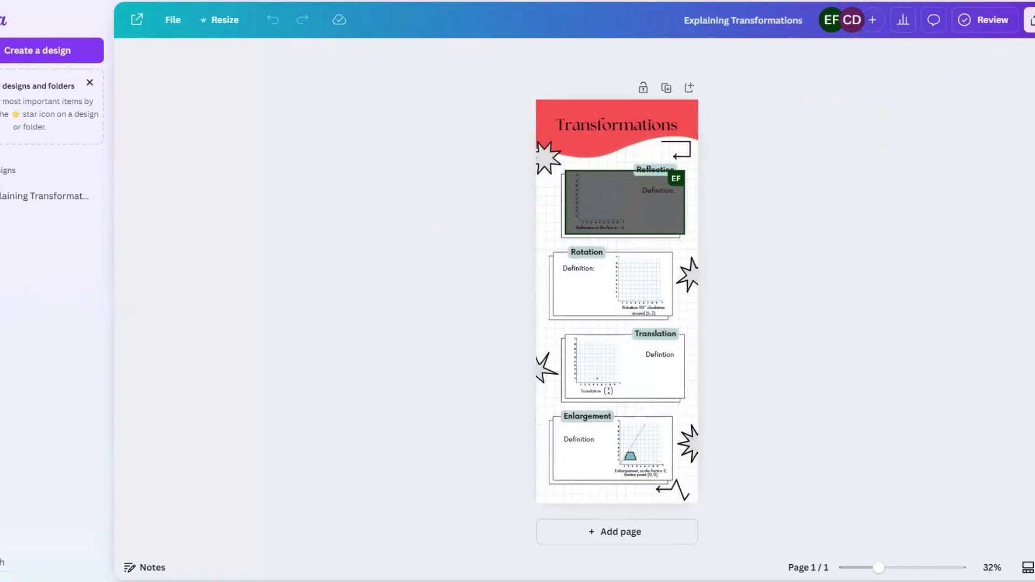
{"action": "left_click", "coordinate": [3, 566]}
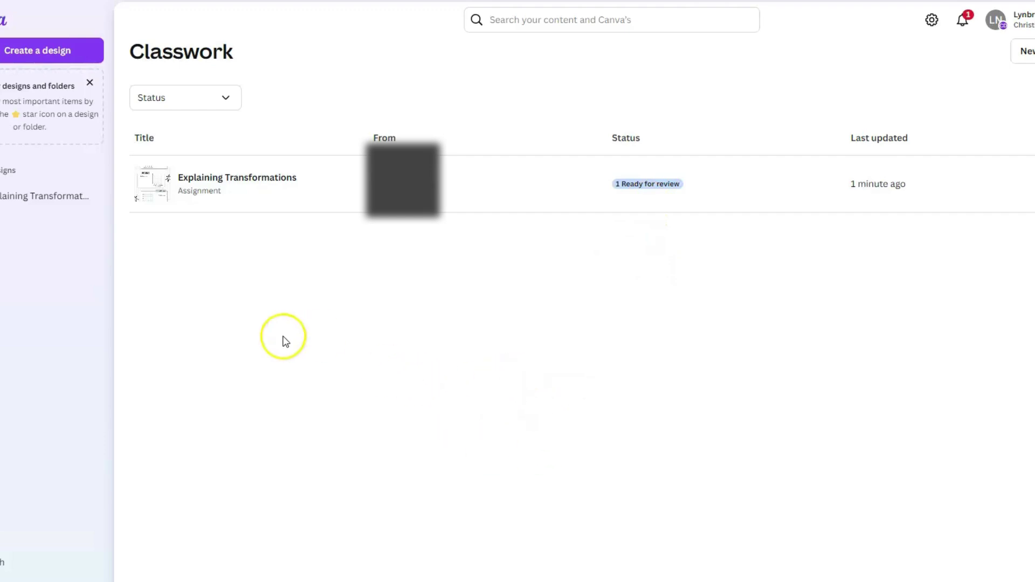
Open the '1 Ready for review' submission and launch its review in the editor.
{"action": "left_click", "coordinate": [646, 184]}
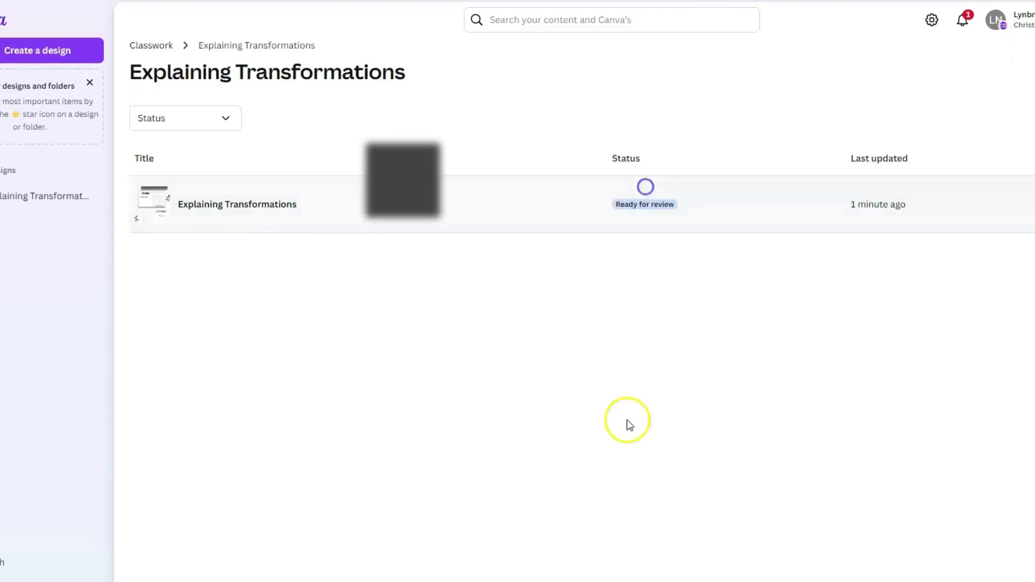
{"action": "left_click", "coordinate": [245, 199]}
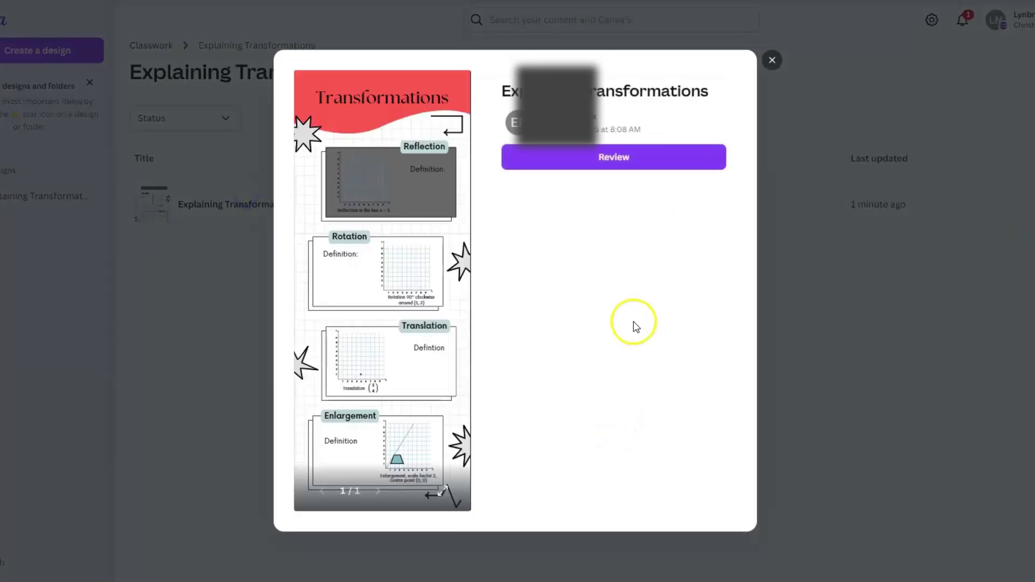
{"action": "left_click", "coordinate": [633, 154]}
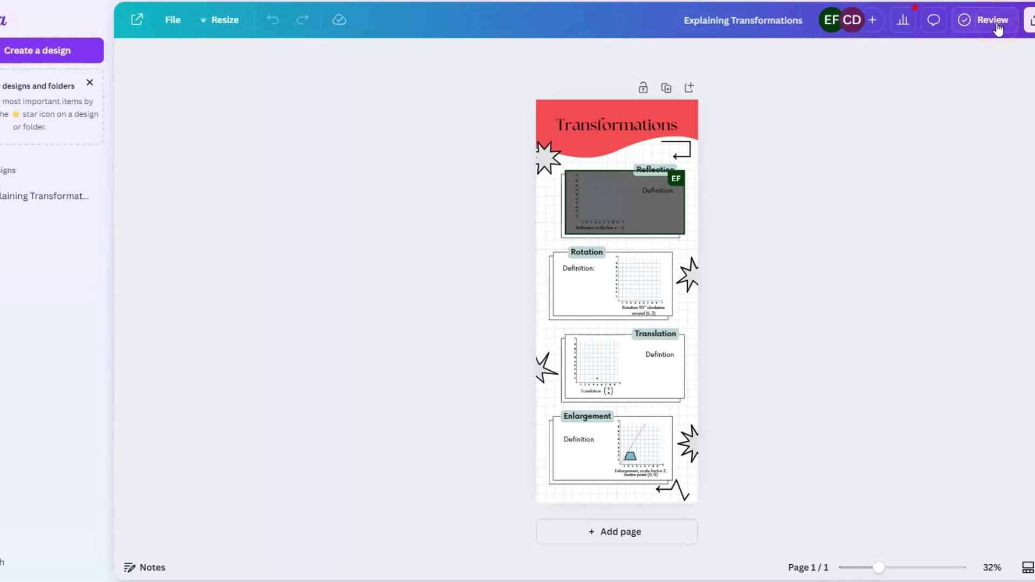
Give 'Please add more details' feedback and request a resubmission from the student.
{"action": "left_click", "coordinate": [998, 27]}
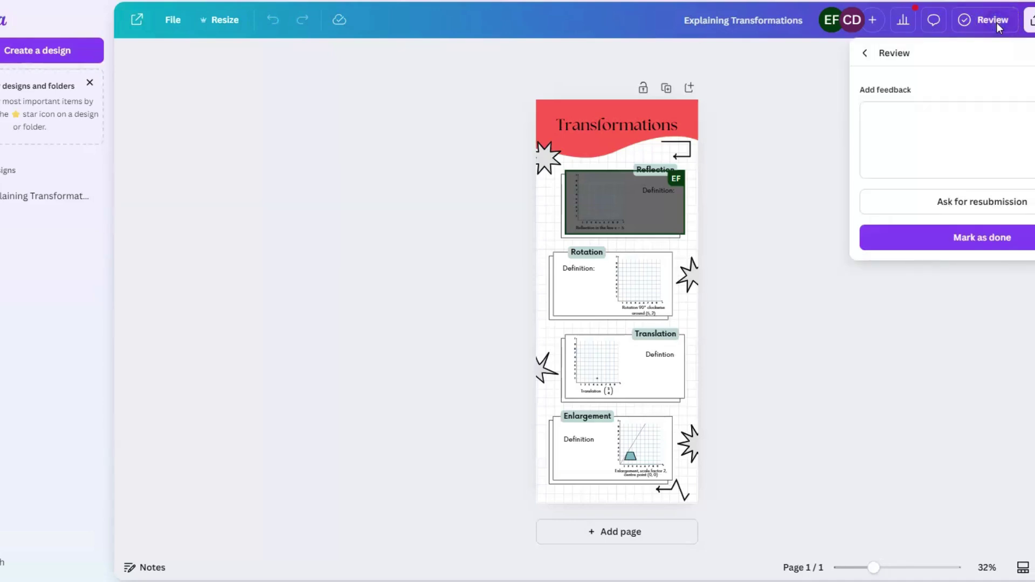
{"action": "left_click", "coordinate": [906, 125]}
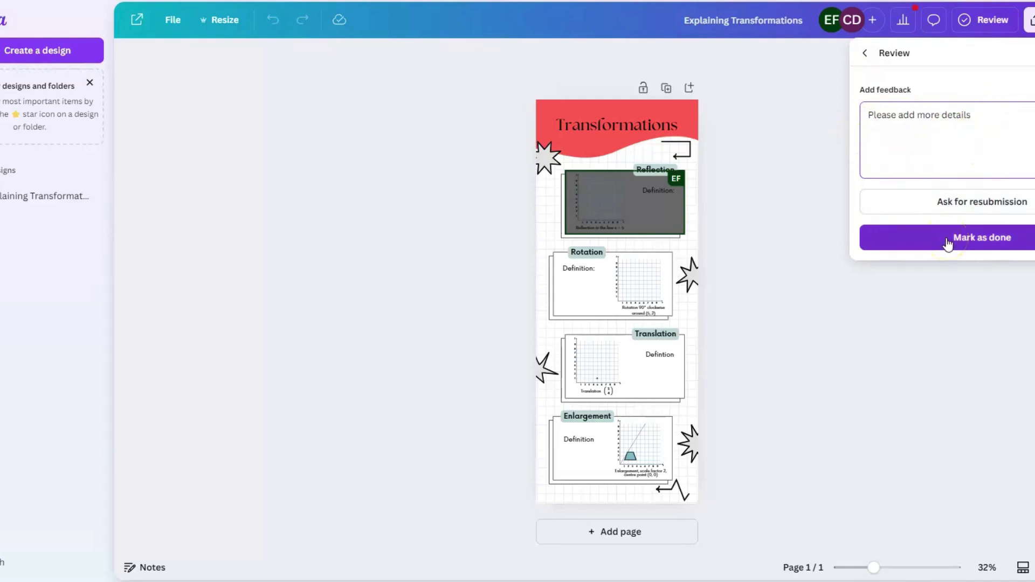
{"action": "left_click", "coordinate": [931, 204]}
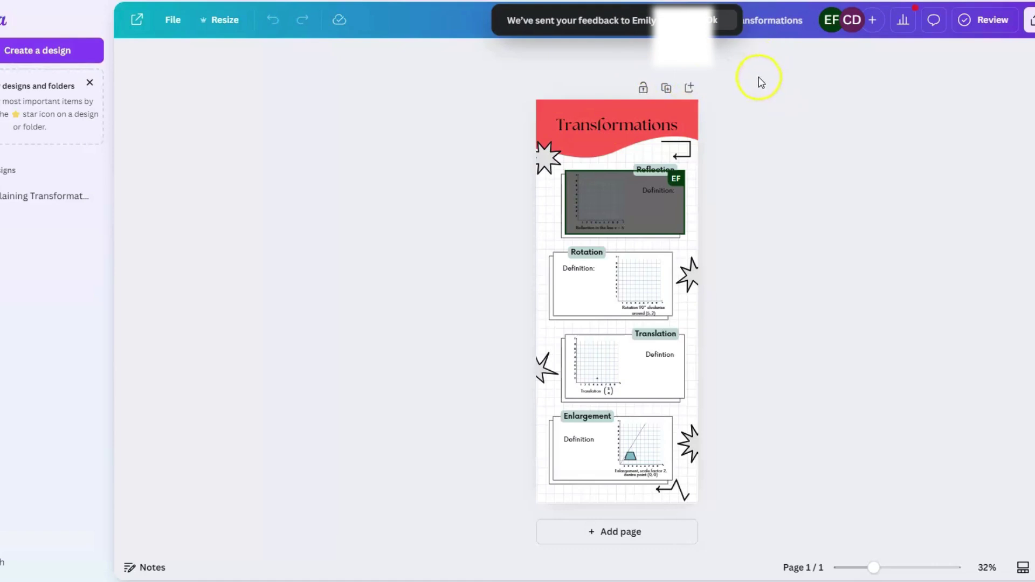
{"action": "left_click", "coordinate": [712, 20]}
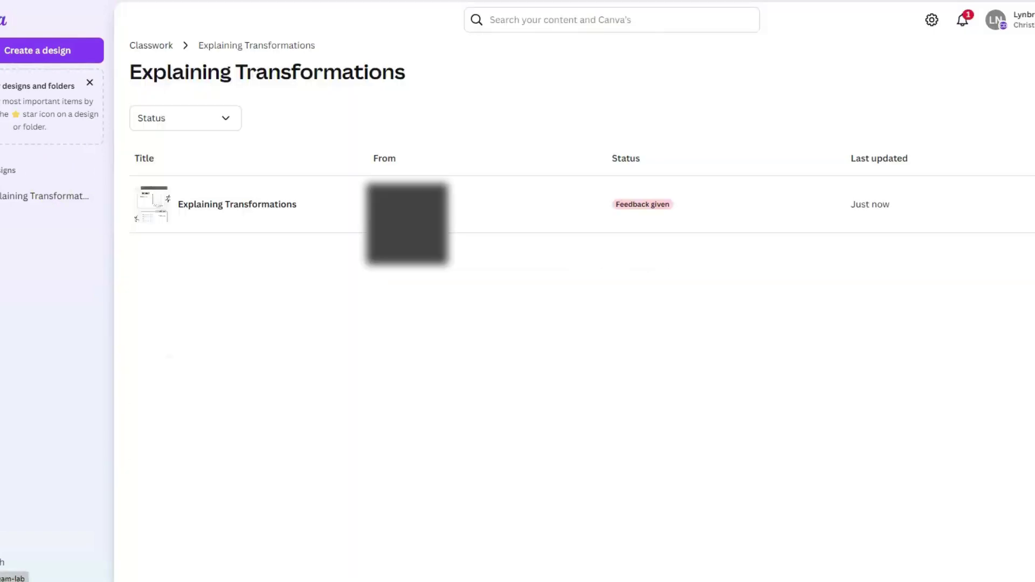